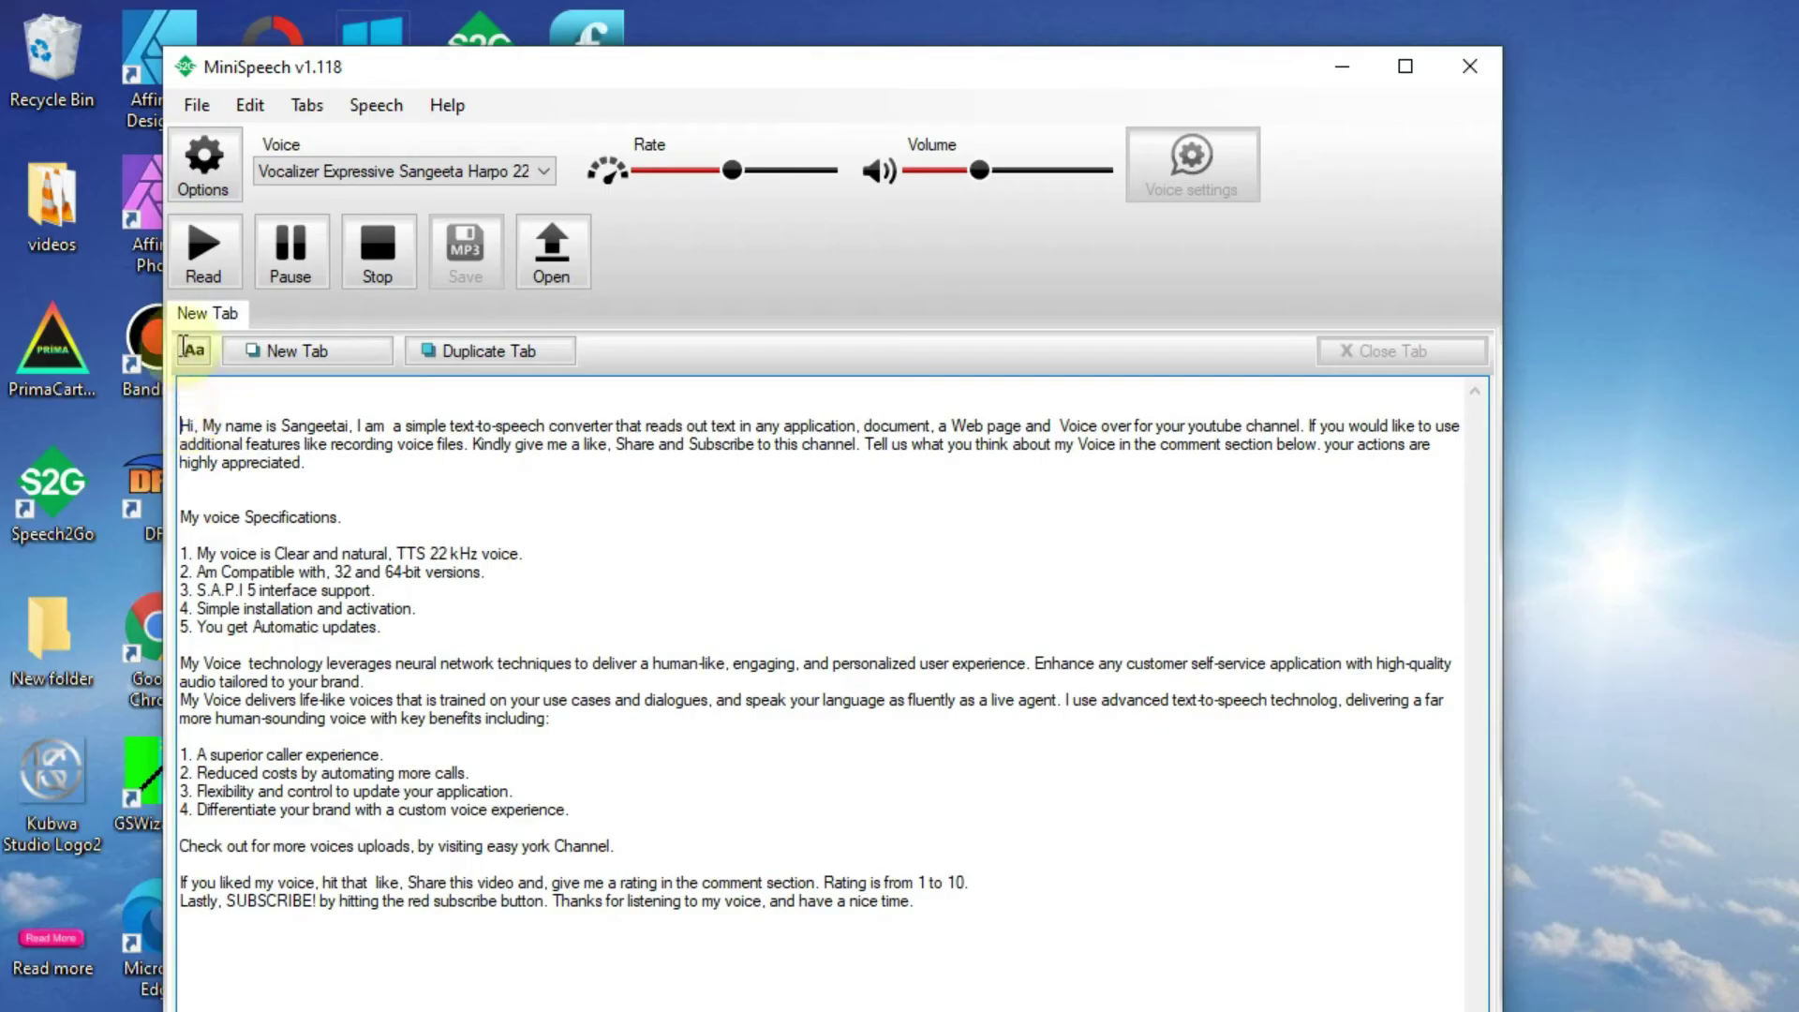
Step: Start reading the promotional script aloud in the Vocalizer Expressive Sangeeta voice
left_click(221, 266)
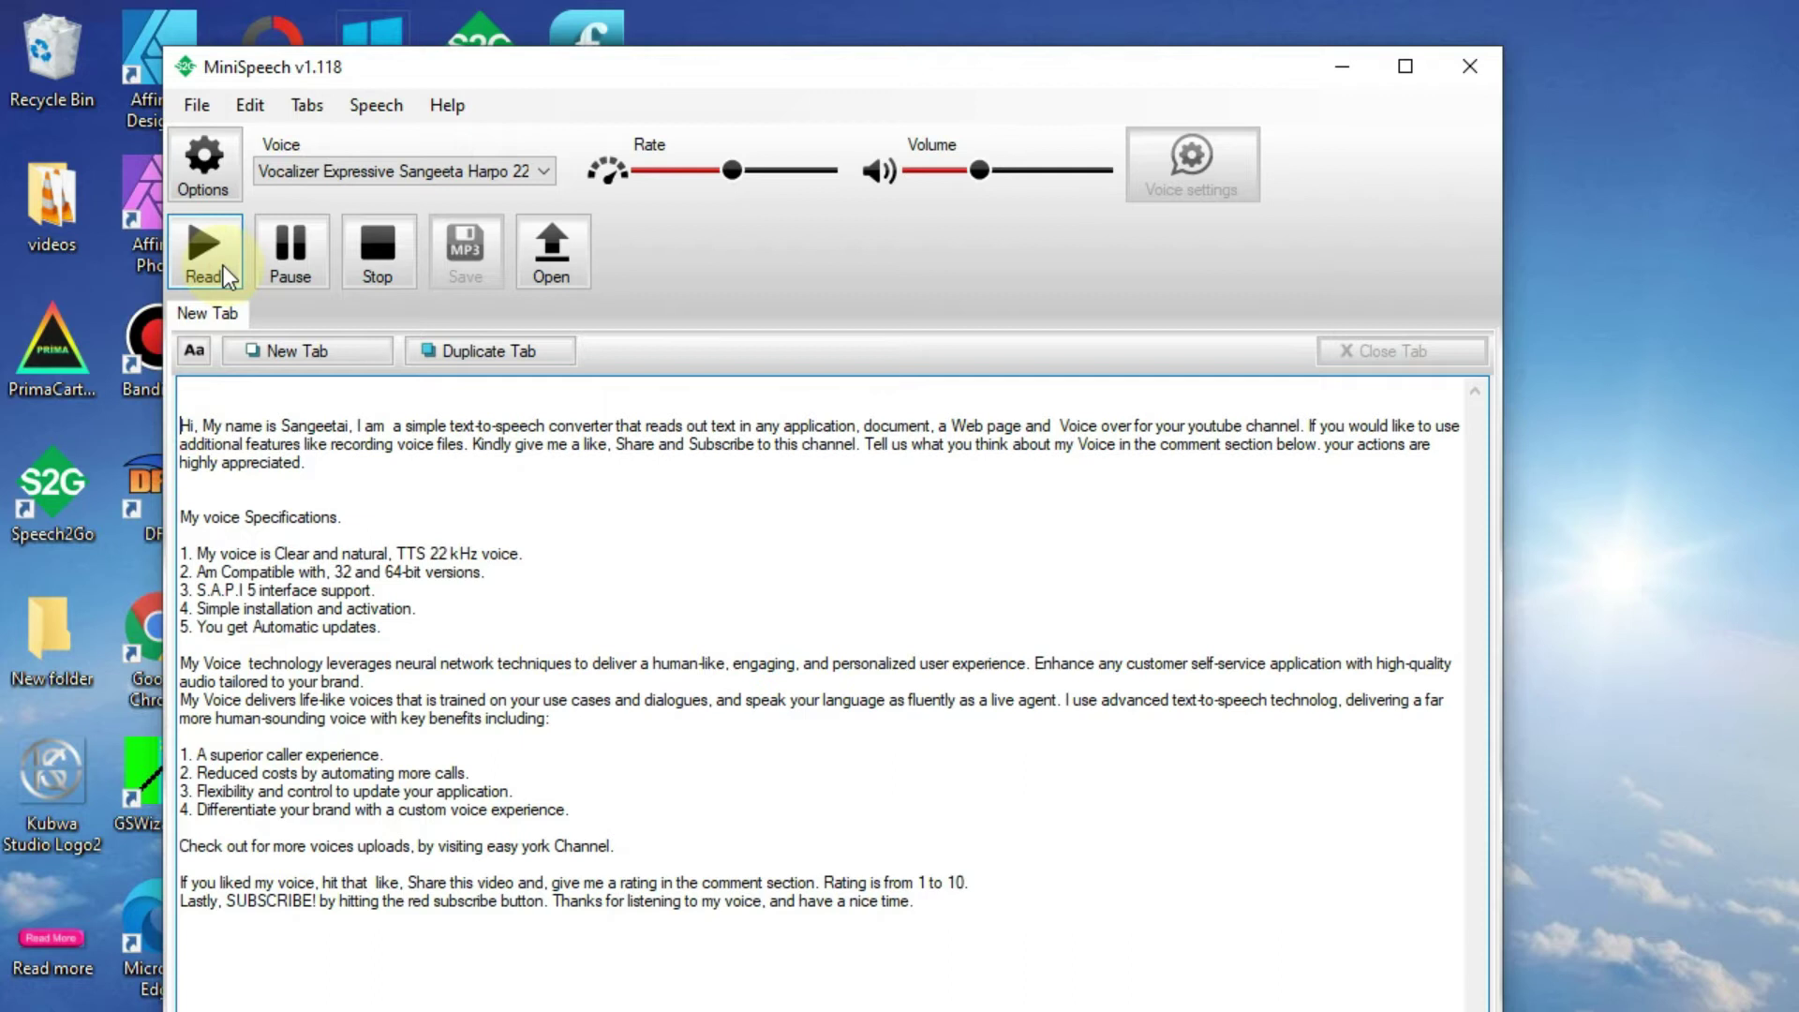